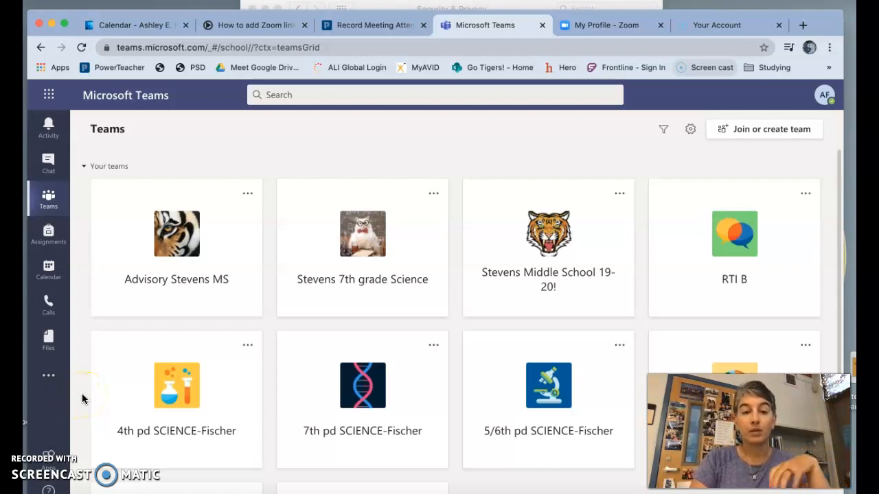
Open the 4th pd SCIENCE team's class details, examine the name and avatar options, and cancel without changes
scroll(107, 401, down, 3)
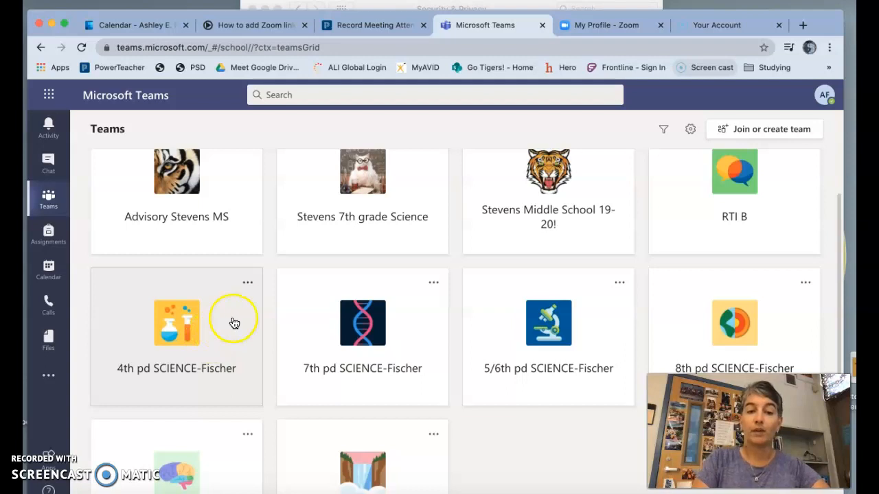
click(249, 283)
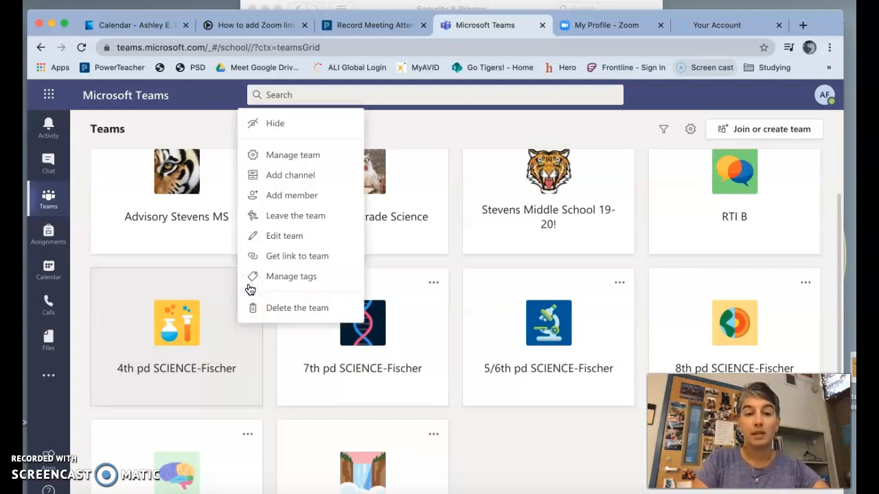
click(278, 241)
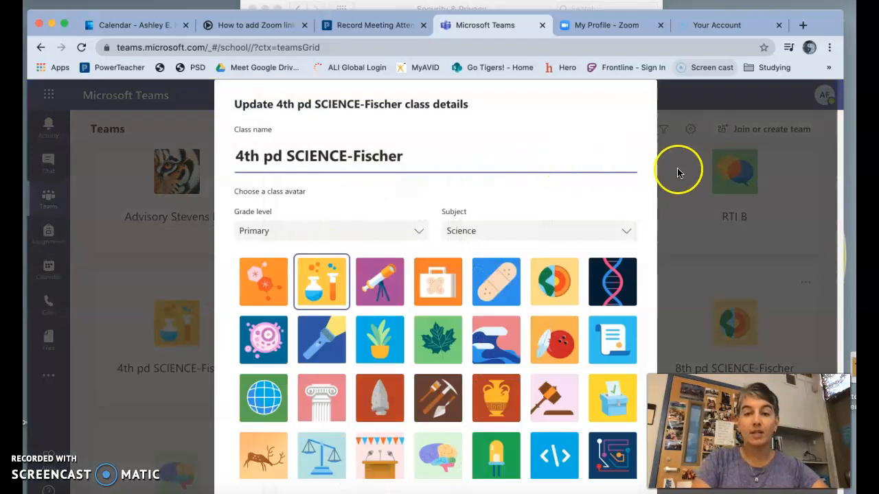
click(122, 272)
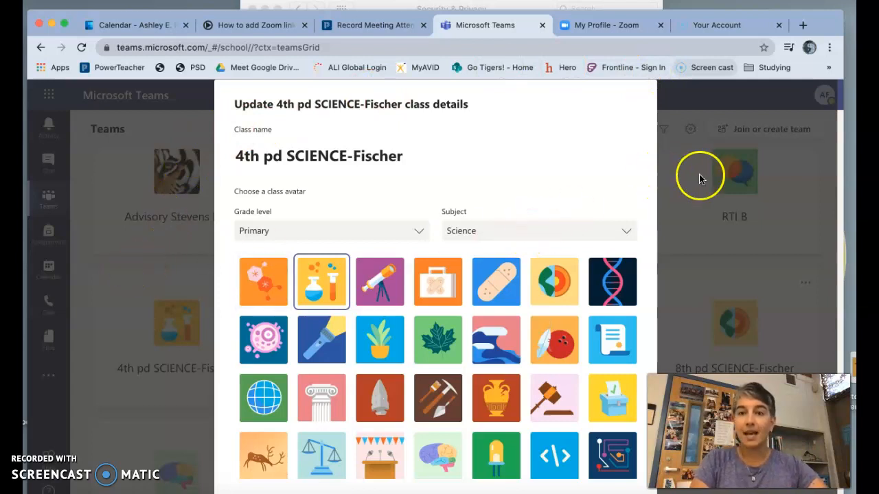
drag(823, 29, 823, 16)
scroll(641, 156, down, 1)
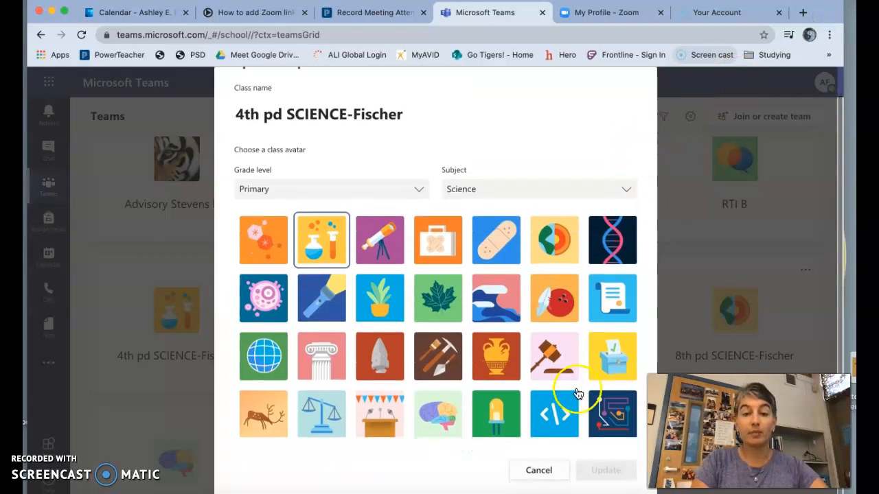
click(539, 470)
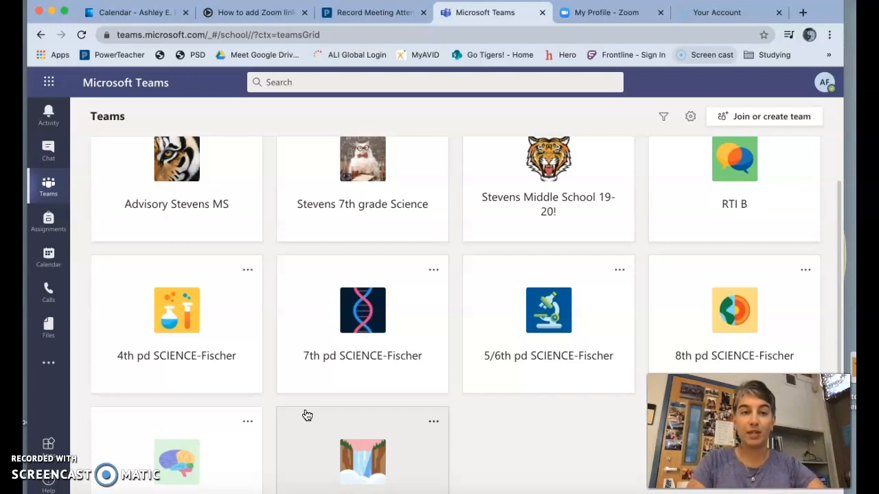
click(247, 384)
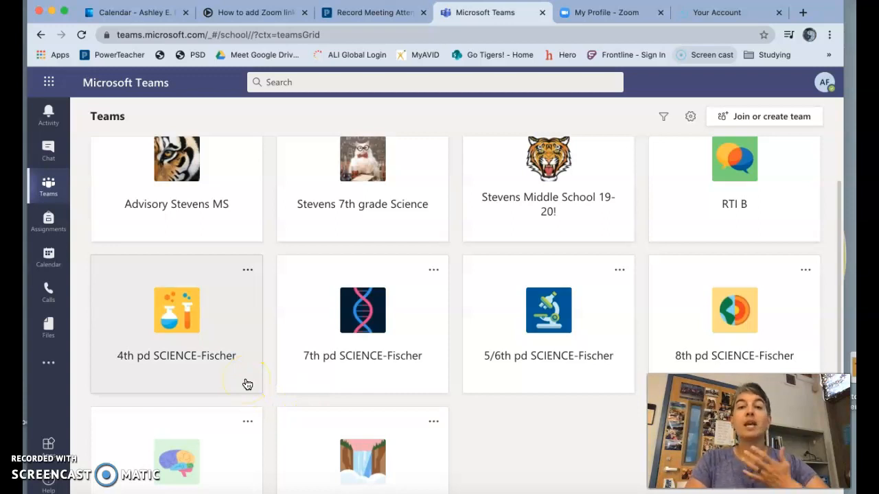
Switch to the Zoom web portal and start scheduling a new meeting from the meetings list
click(611, 18)
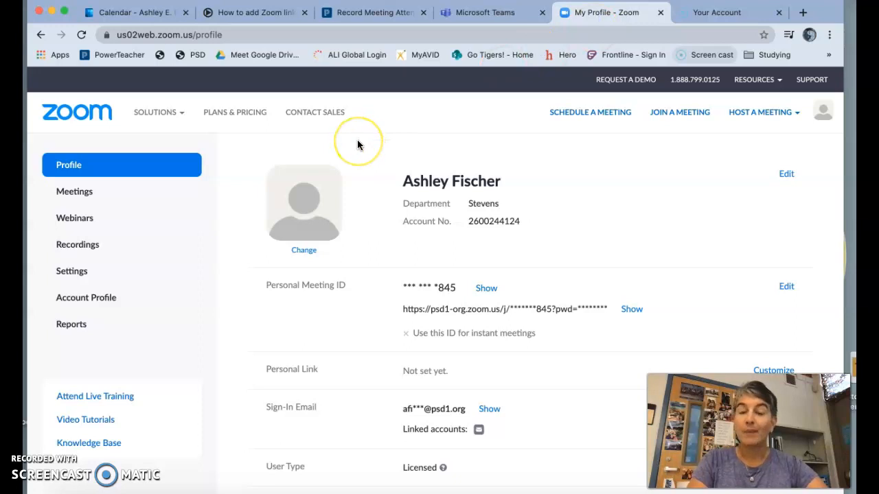
click(84, 193)
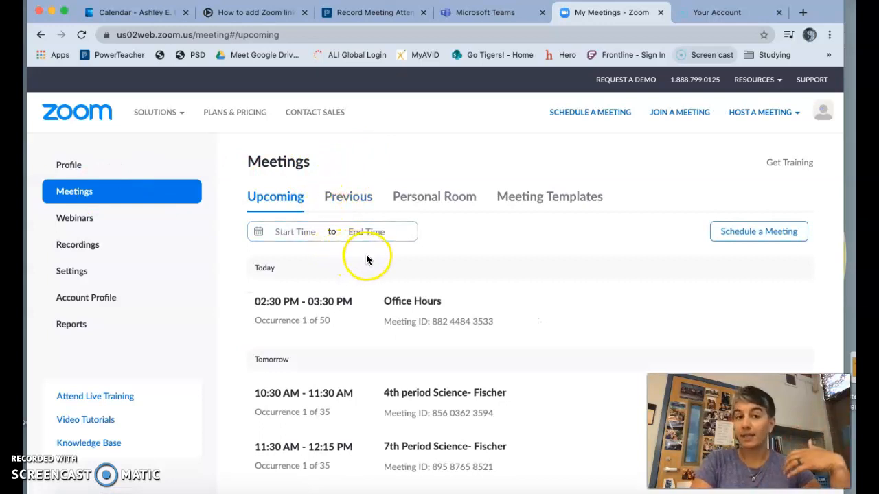
click(725, 232)
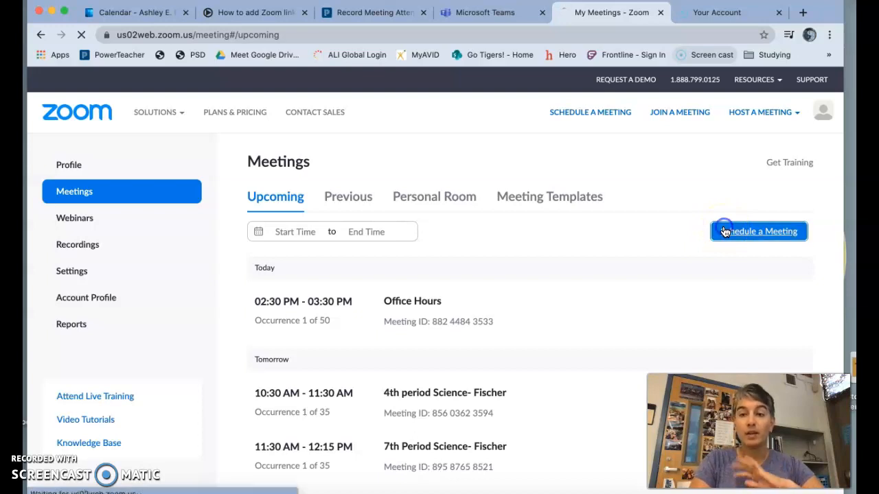
click(695, 233)
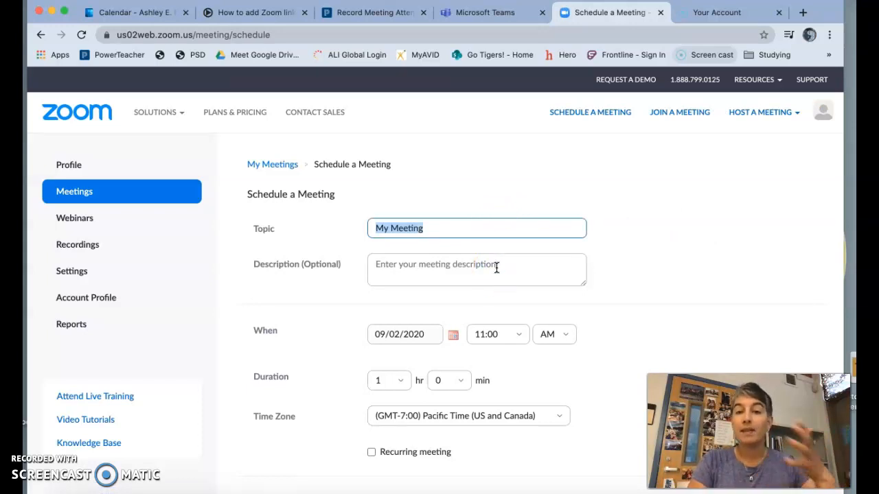
Set the new meeting's date to 09/03/2020 and its start time to 10:30 AM
scroll(496, 267, down, 2)
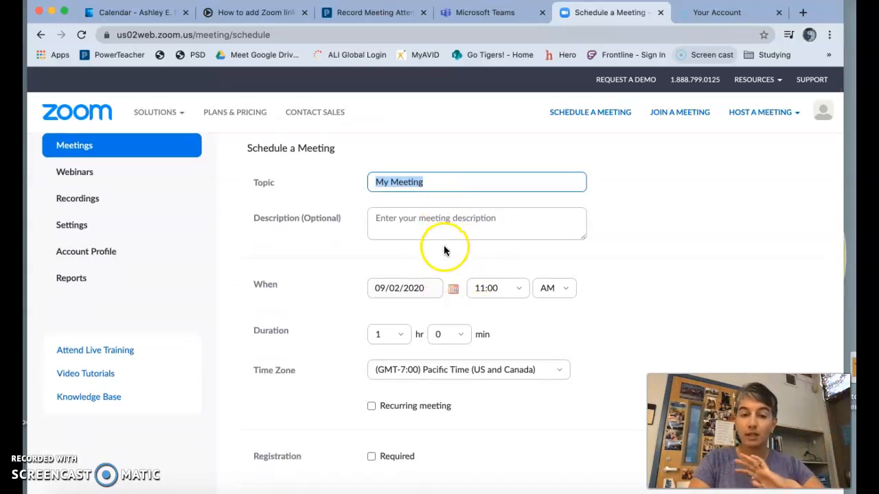
scroll(447, 287, down, 1)
scroll(447, 287, down, 1)
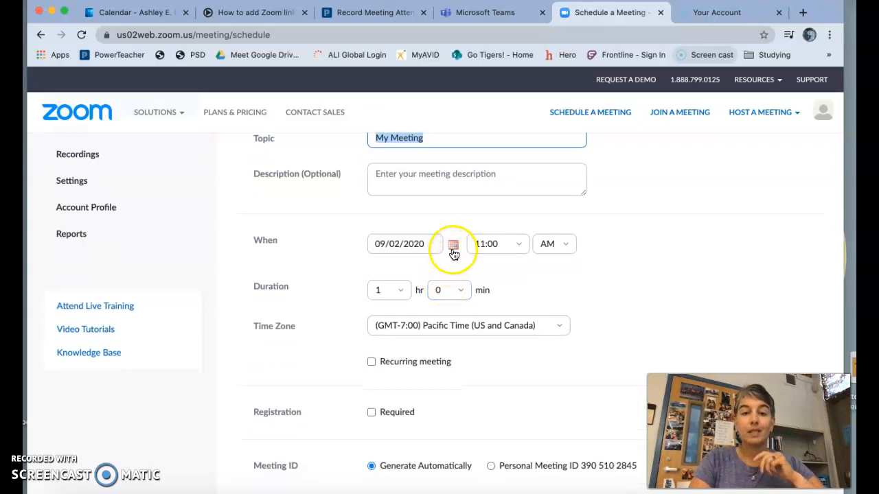
click(452, 246)
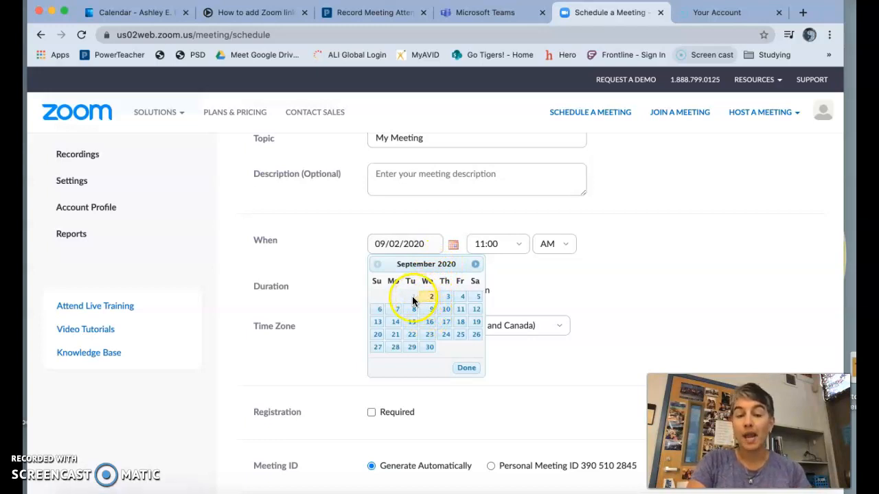
click(444, 299)
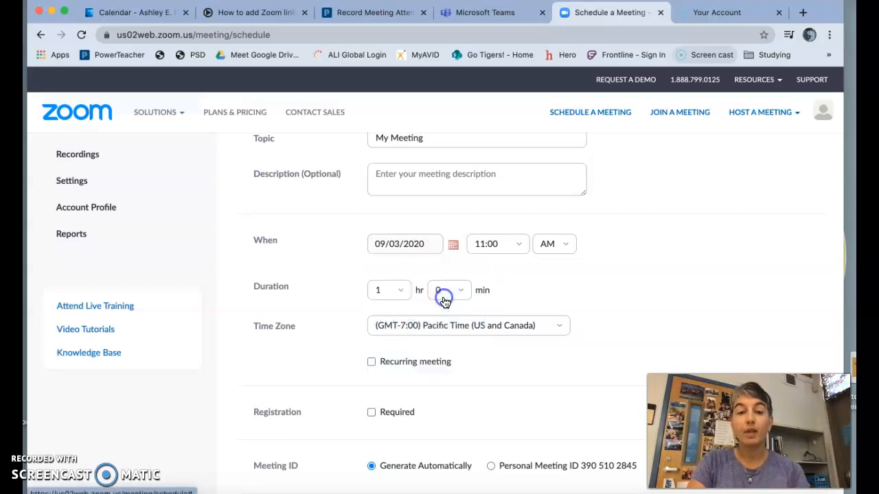
click(519, 244)
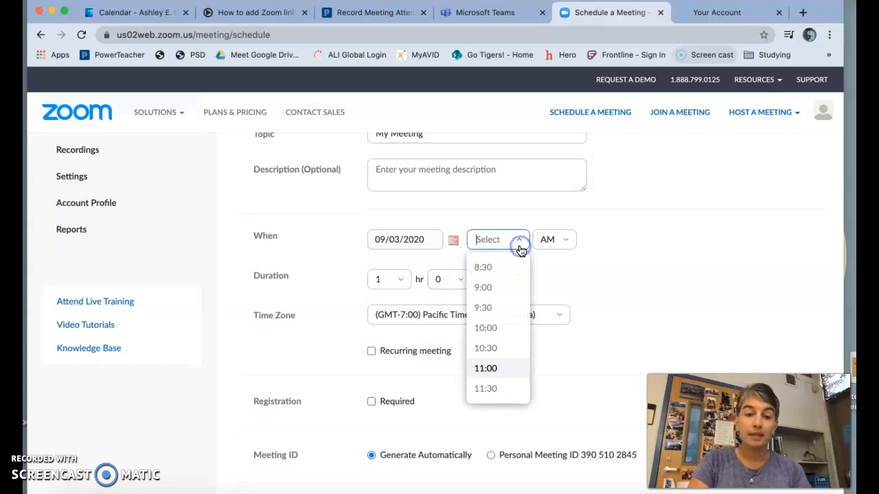
click(486, 349)
Set the new meeting's duration to 0 hr 45 min
click(397, 281)
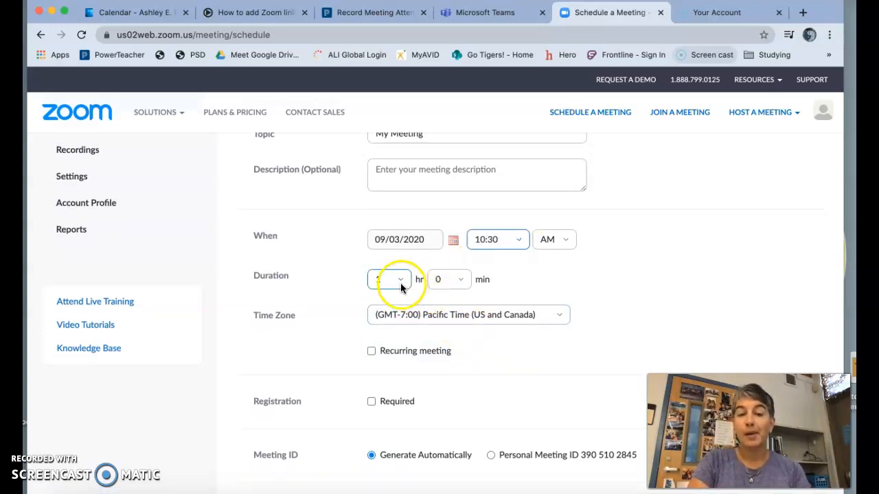
click(385, 308)
click(462, 279)
click(443, 367)
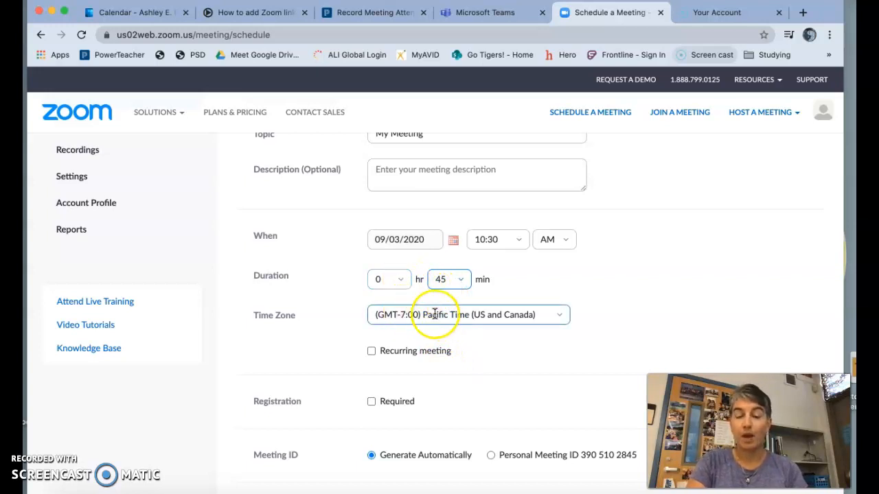
Make the meeting recur weekly on Monday and Thursday
scroll(440, 314, down, 2)
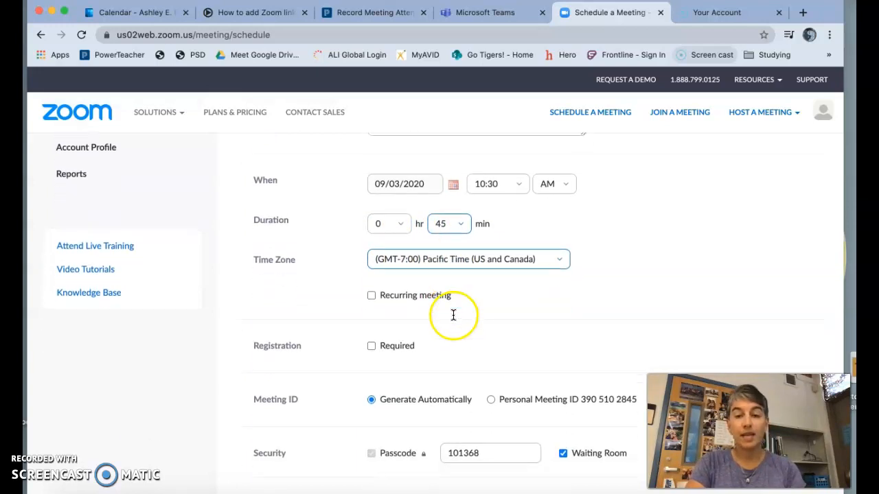
click(372, 291)
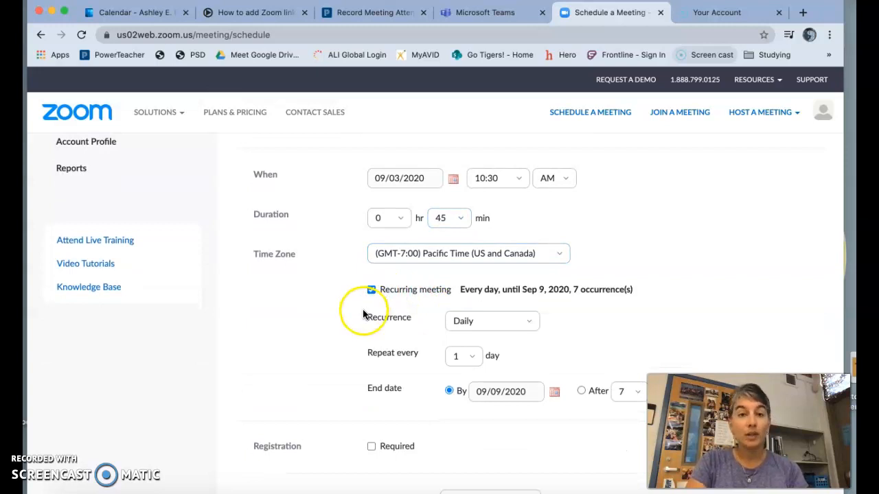
click(494, 322)
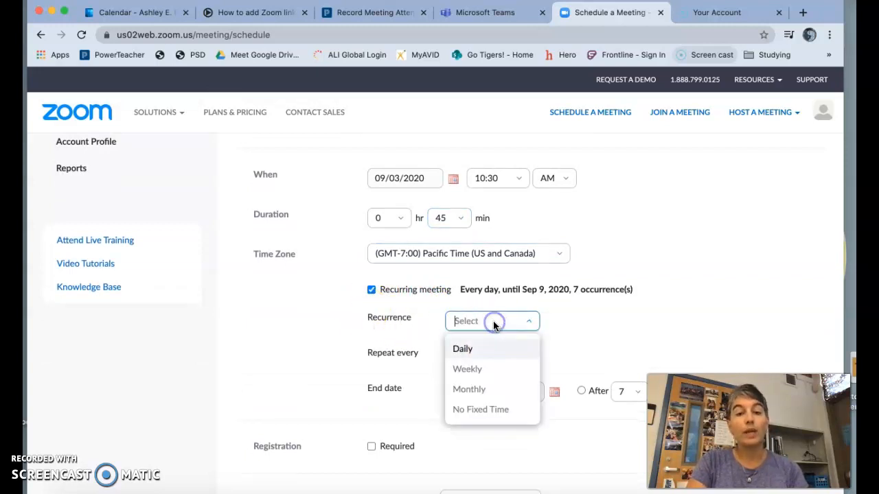
click(470, 369)
scroll(580, 335, down, 3)
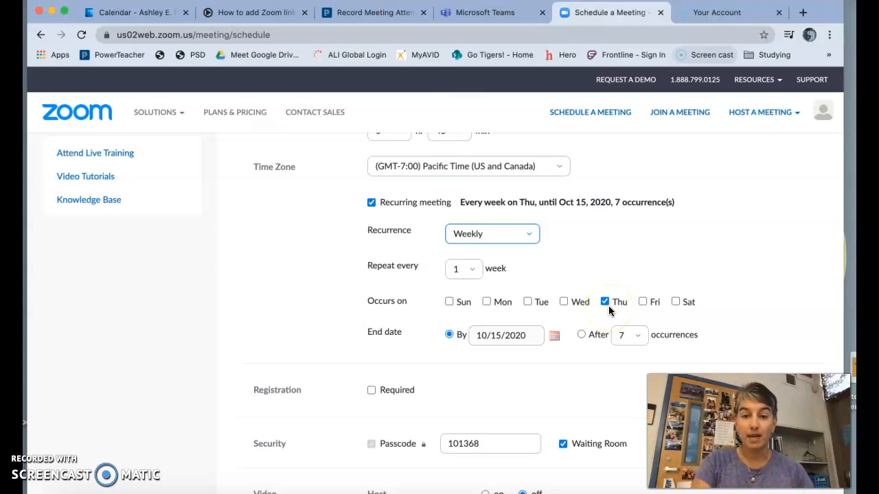
click(486, 303)
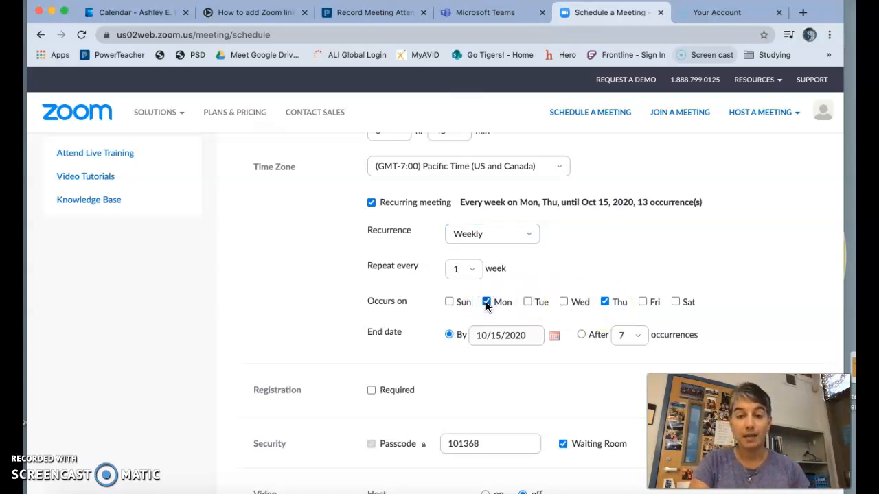
Set the recurring meeting's end date to 12/31/2020
scroll(483, 350, down, 1)
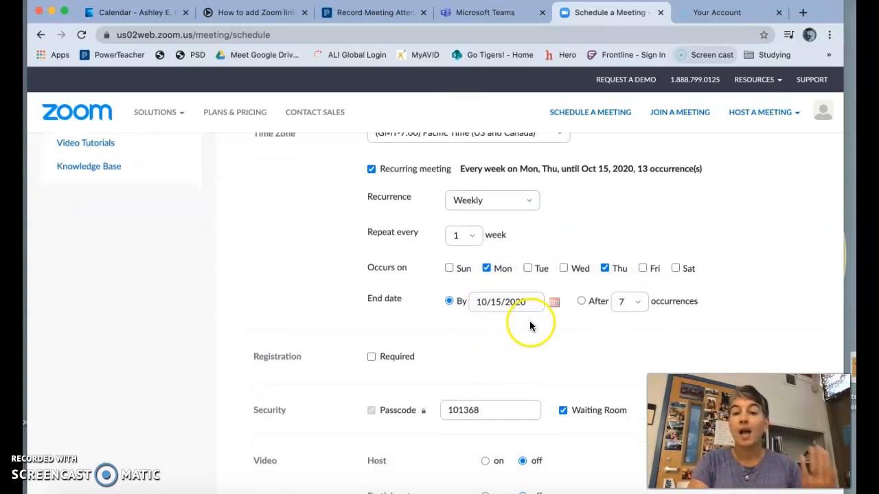
click(554, 303)
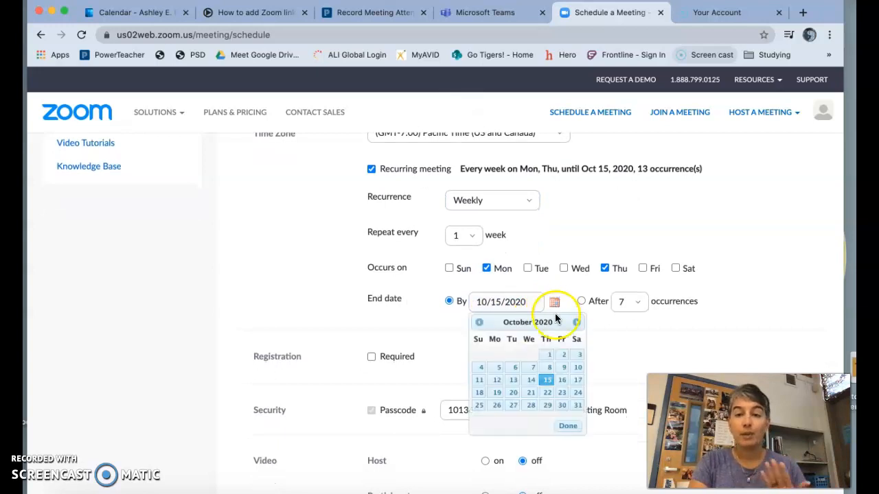
click(576, 324)
click(575, 324)
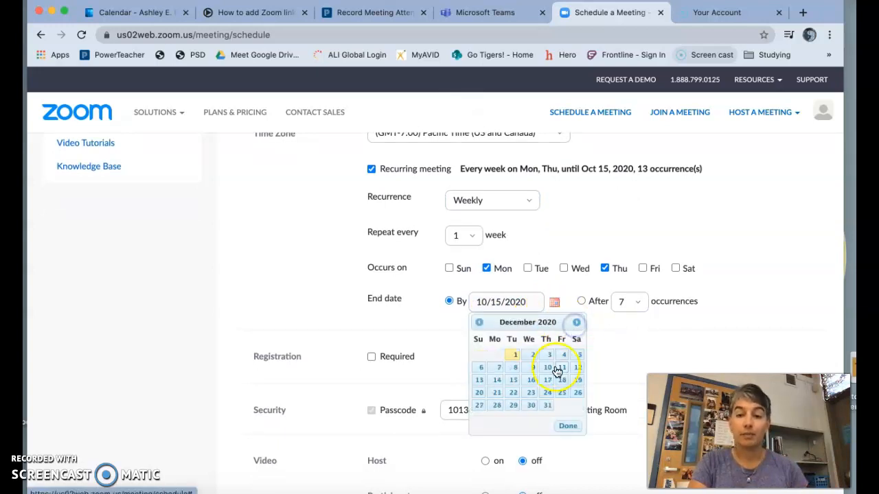
click(548, 405)
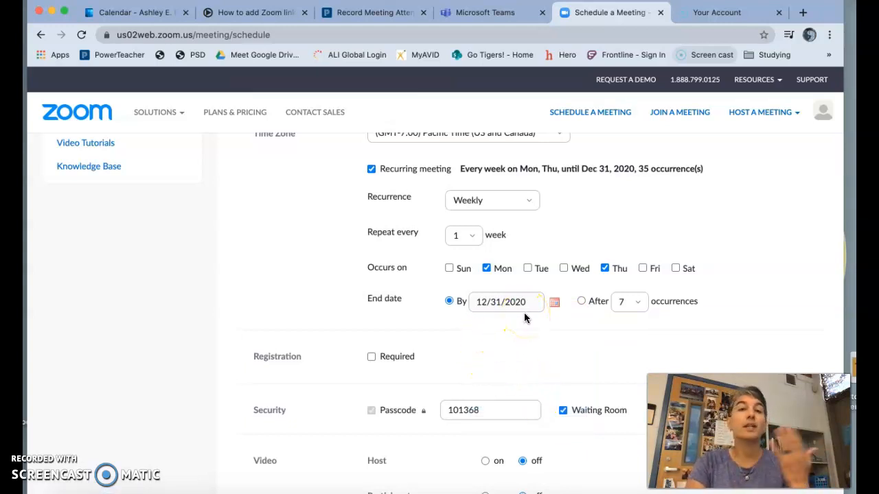
Review the security, video, audio and meeting options, and discard the new meeting without saving
scroll(524, 318, down, 5)
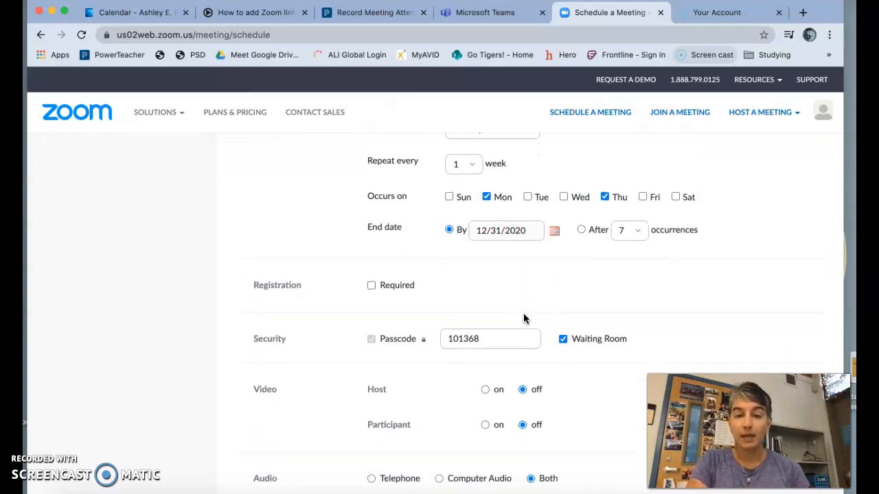
scroll(524, 318, down, 6)
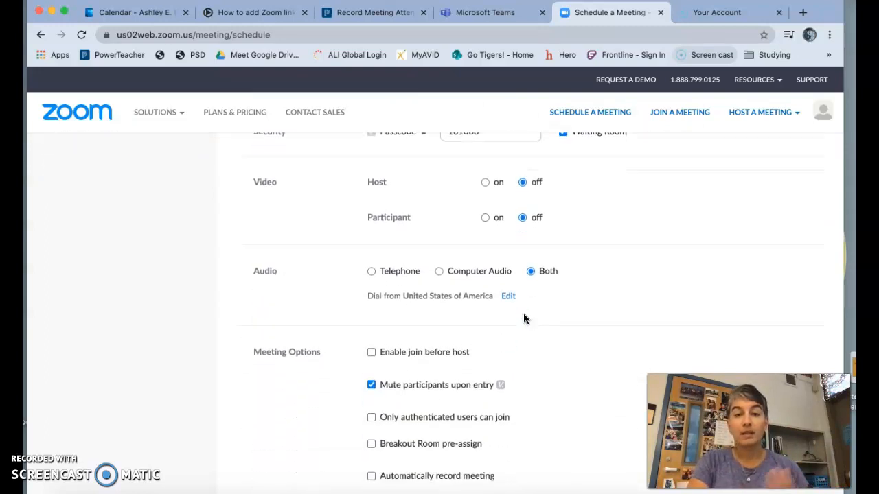
scroll(523, 319, down, 1)
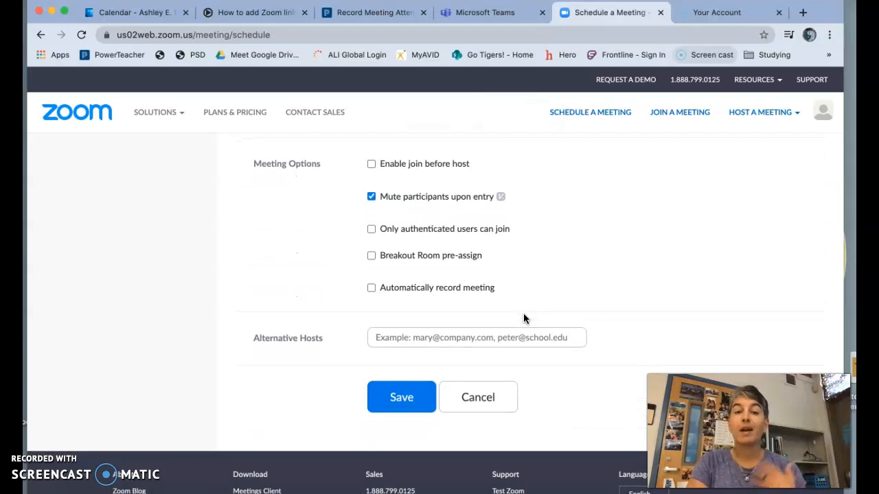
click(477, 398)
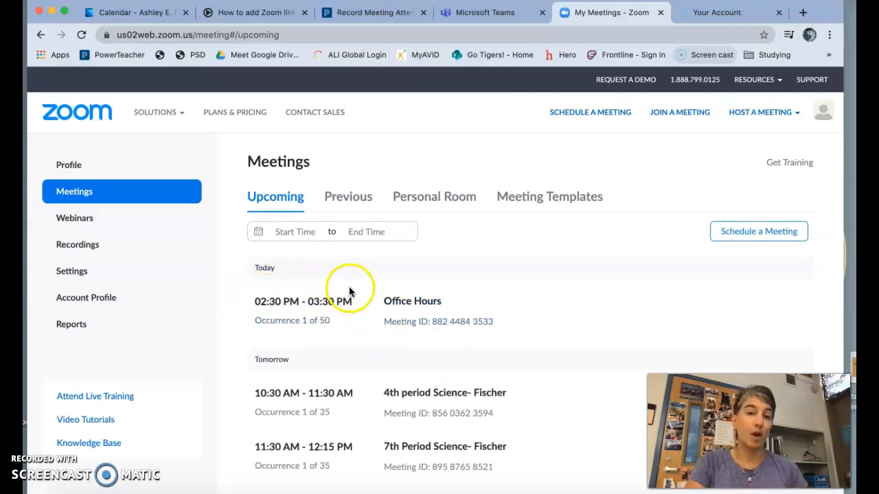
Open the details of tomorrow's 4th period Science meeting and examine its calendar options and invite link
scroll(480, 316, down, 3)
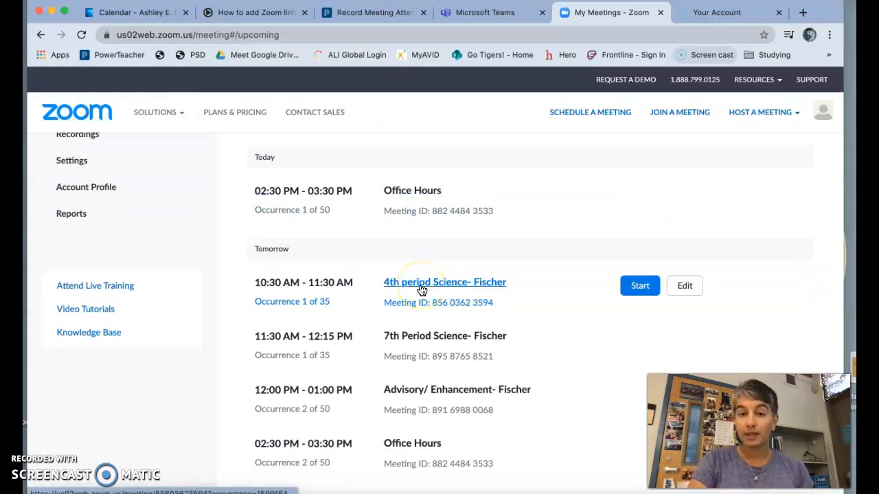
click(422, 288)
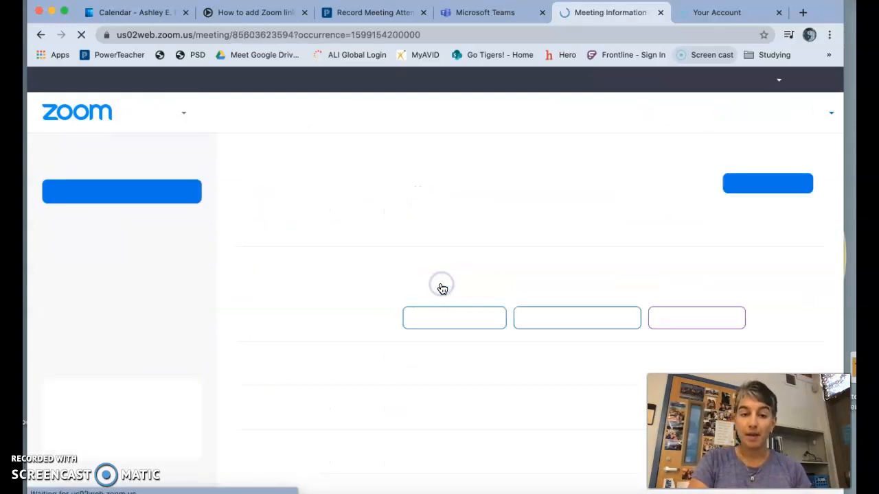
scroll(343, 298, down, 5)
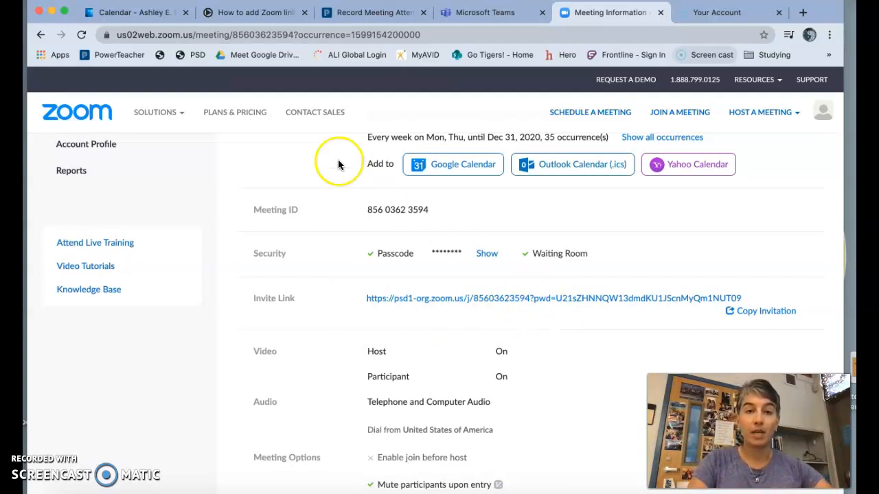
Switch to Outlook and open the calendar from the mail inbox
click(145, 14)
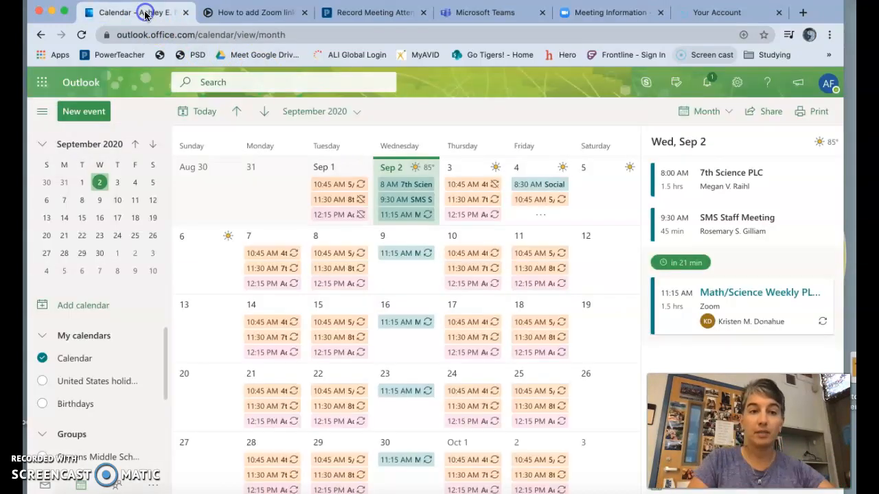
click(45, 486)
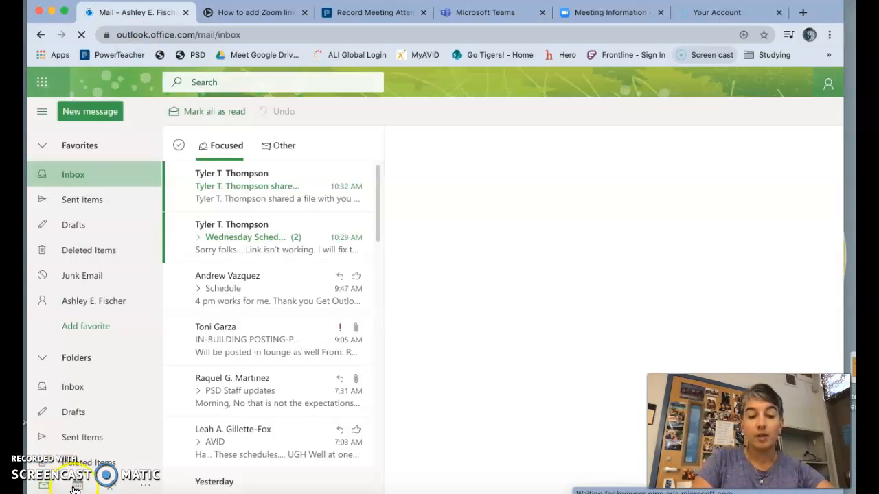
click(78, 487)
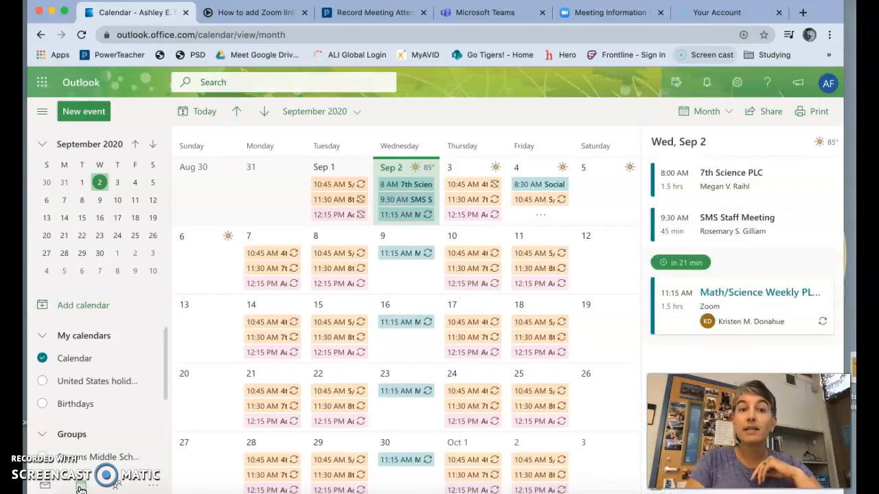
Start a new calendar event on August 31, 2020, titled "4th period science"
click(271, 181)
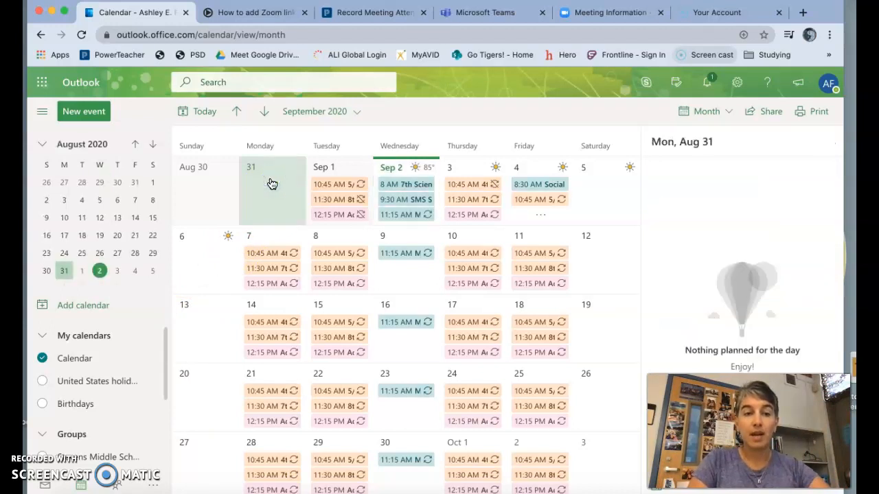
click(96, 118)
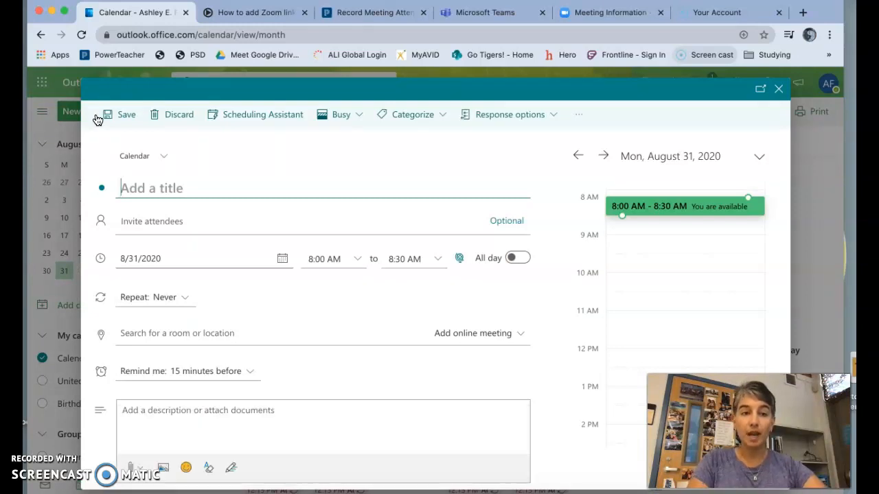
text(4th period science)
Invite the 4th pd SCIENCE class group as the event's attendee
click(155, 218)
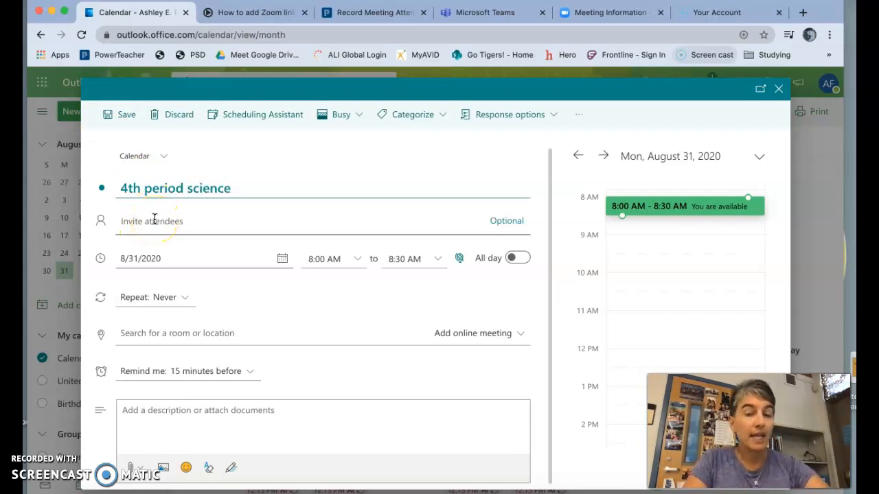
click(154, 219)
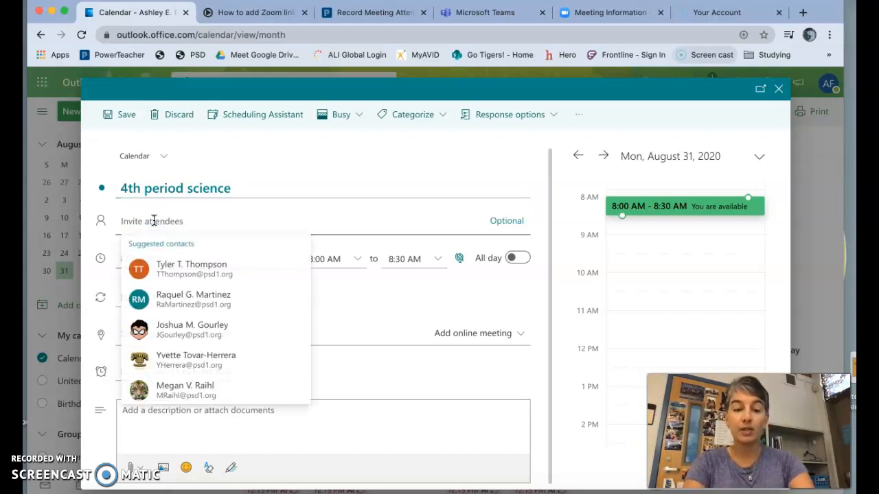
text(4th)
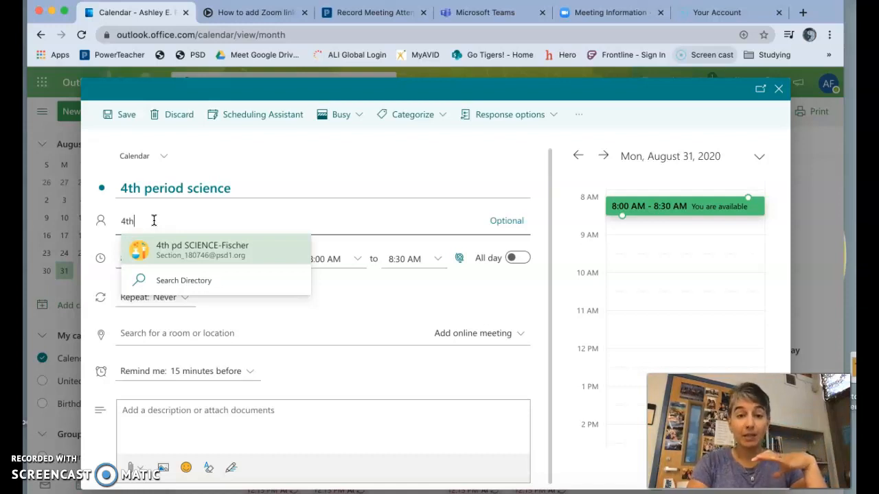
click(178, 258)
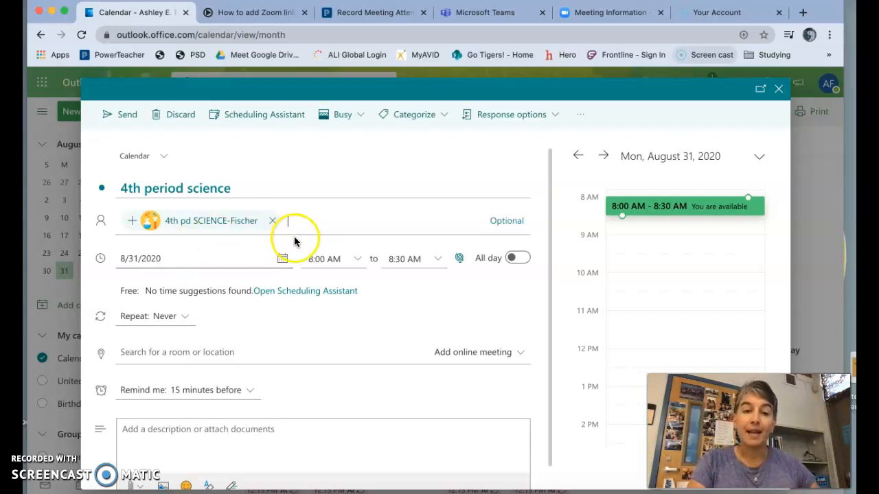
Schedule the event for 8/31/2020 from 10:30 AM to 11:15 AM
click(282, 260)
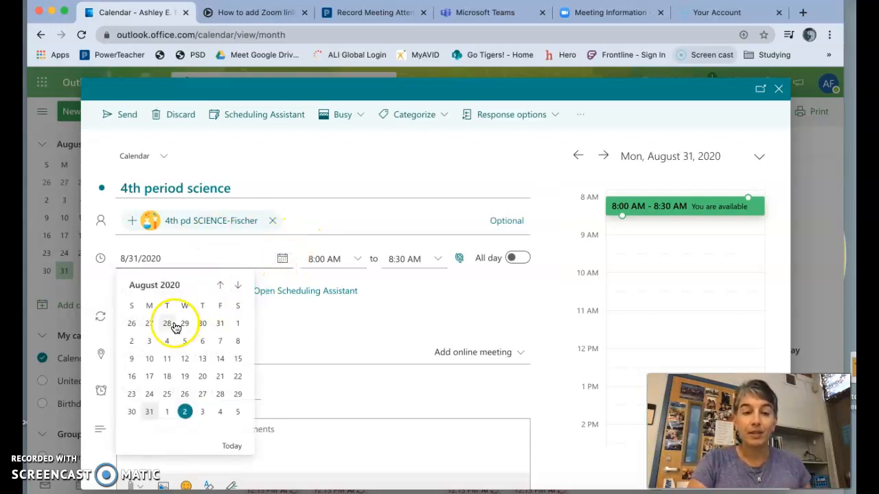
click(149, 412)
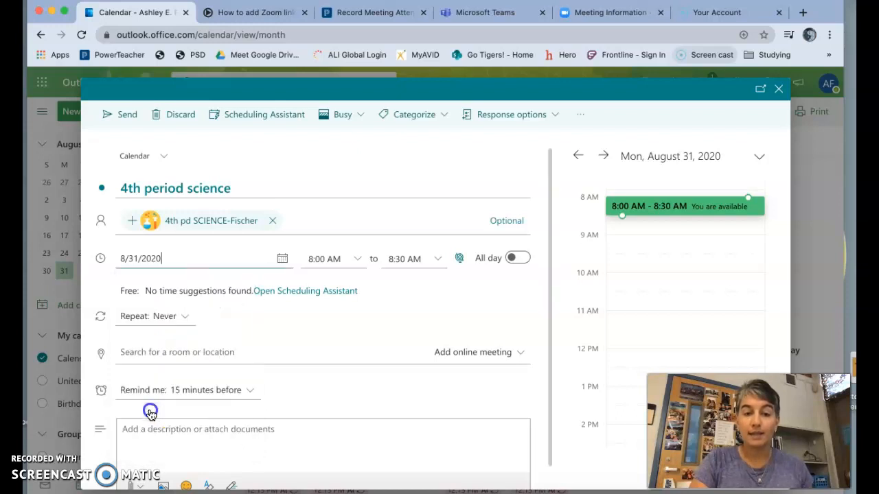
click(357, 260)
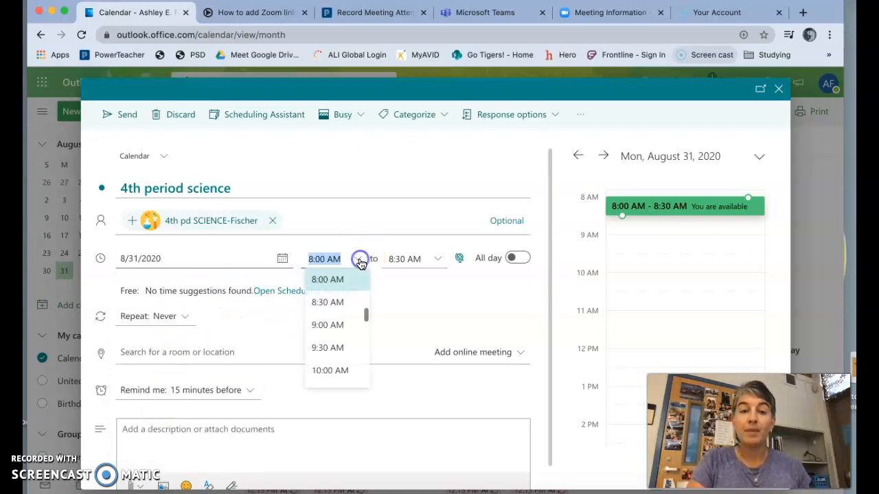
scroll(337, 330, down, 2)
click(330, 342)
click(435, 258)
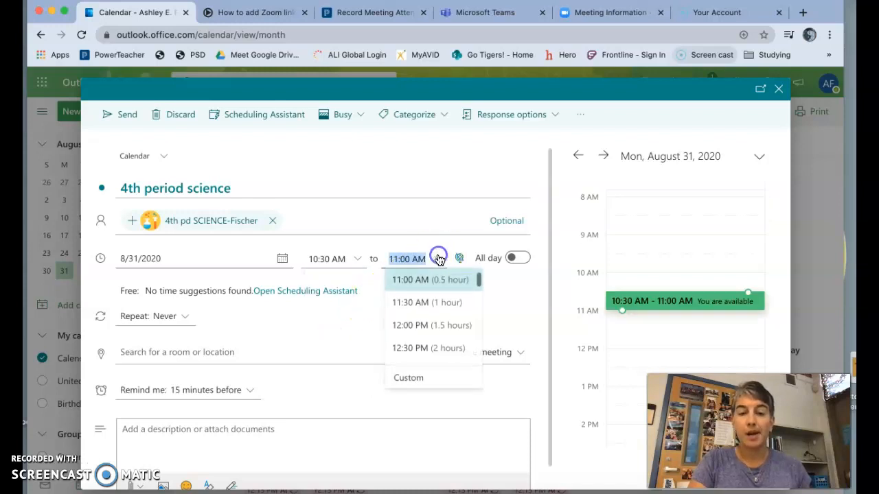
click(414, 280)
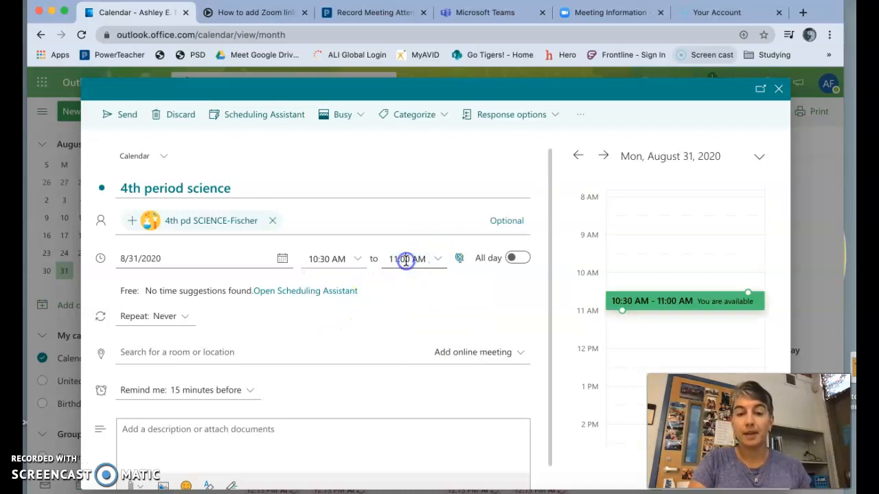
key(BackSpace)
text(15)
click(403, 279)
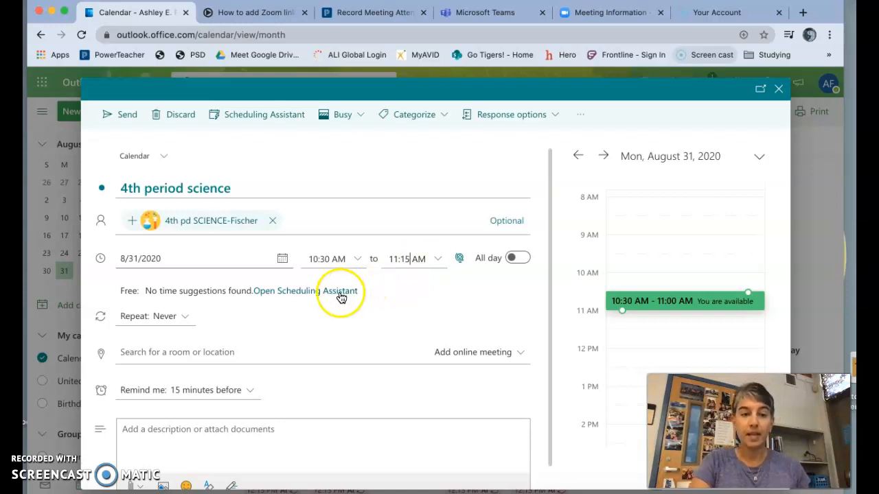
Give the event a custom recurrence of every 1 week on Monday and Thursday
scroll(337, 295, down, 1)
click(187, 298)
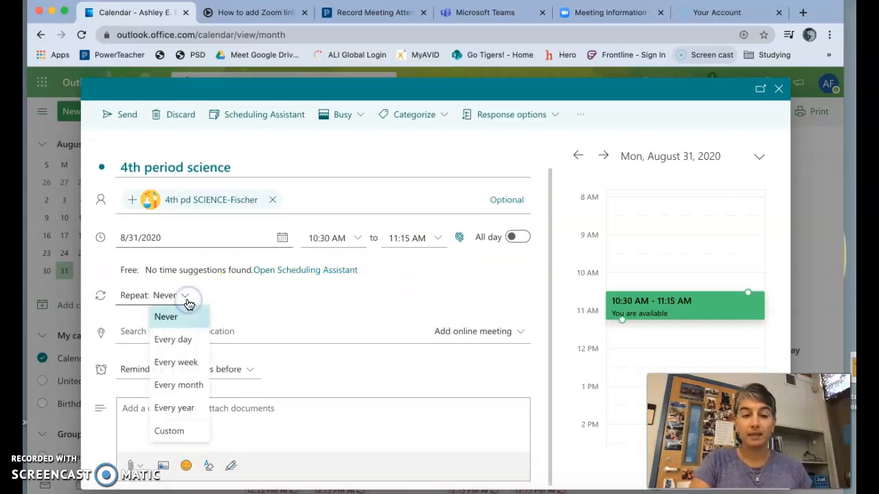
click(170, 432)
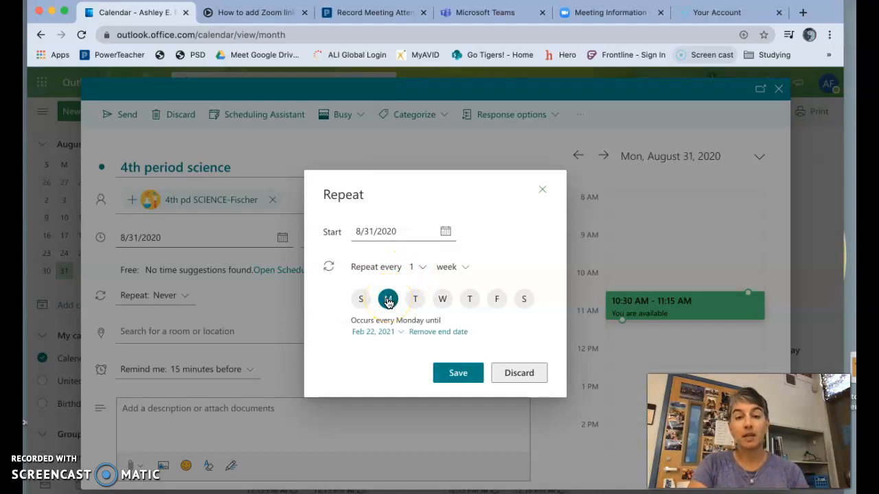
click(471, 299)
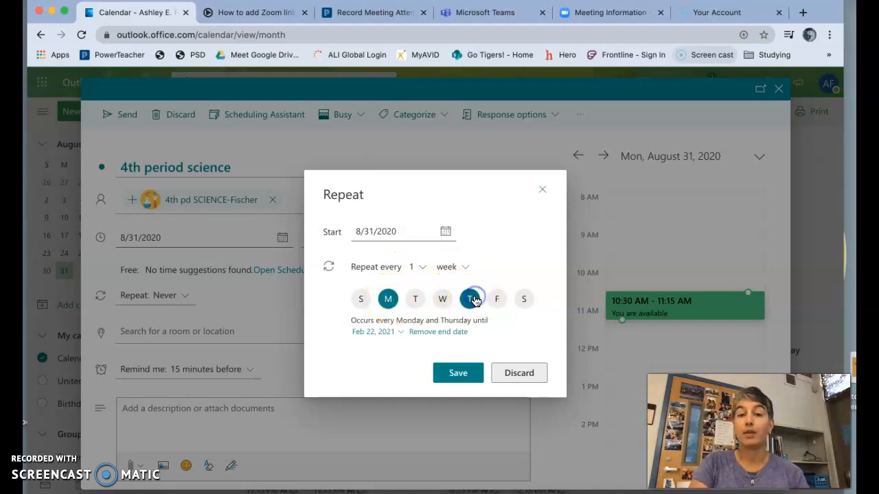
Set the recurrence's end date to Dec 31, 2020 and save the repeat pattern
click(401, 334)
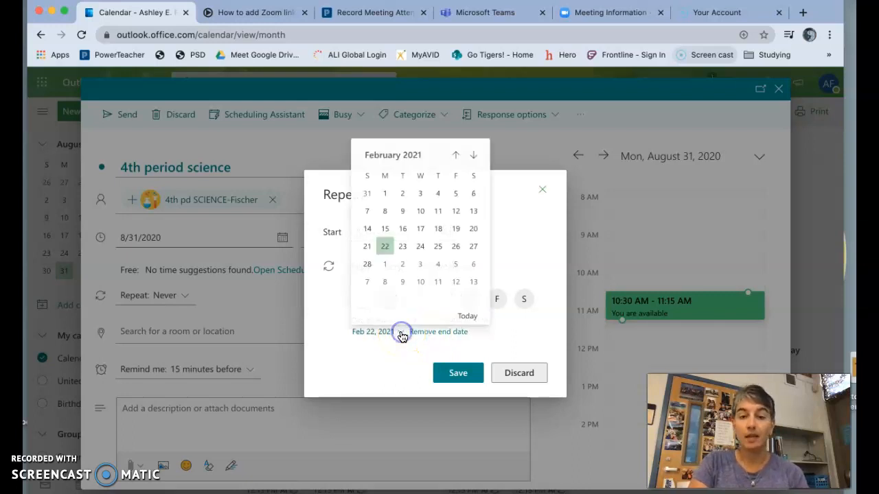
click(456, 156)
click(455, 156)
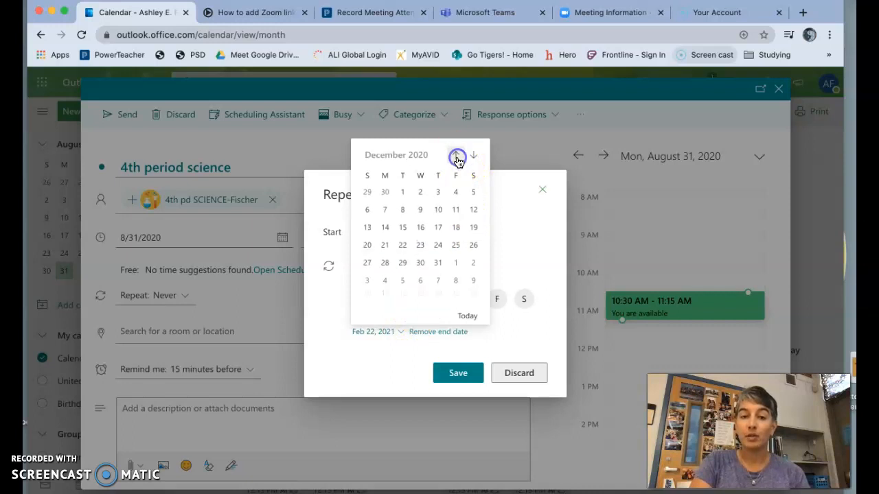
click(436, 265)
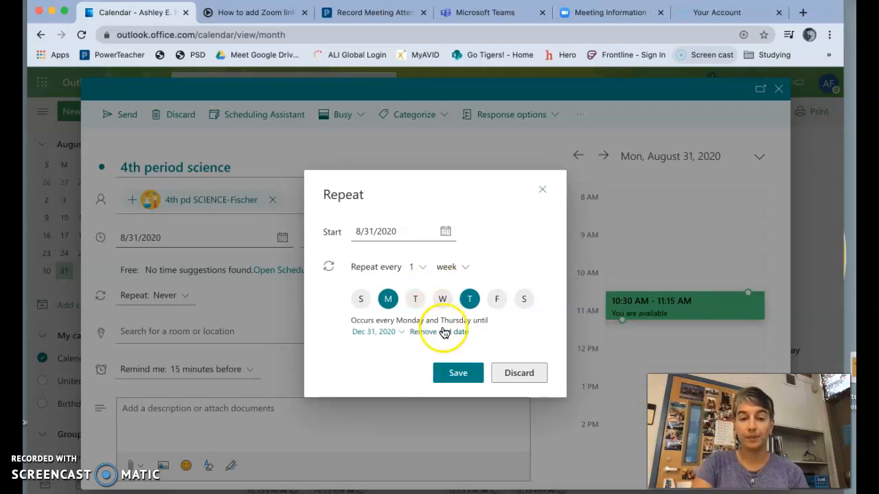
click(449, 373)
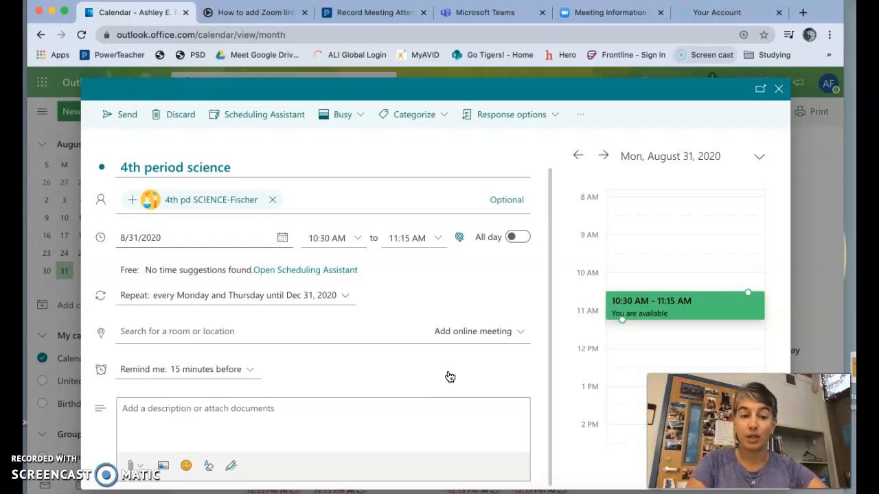
Enter "use this link for our zoom class" as the event's description
click(341, 420)
text(use this link for our zoom c)
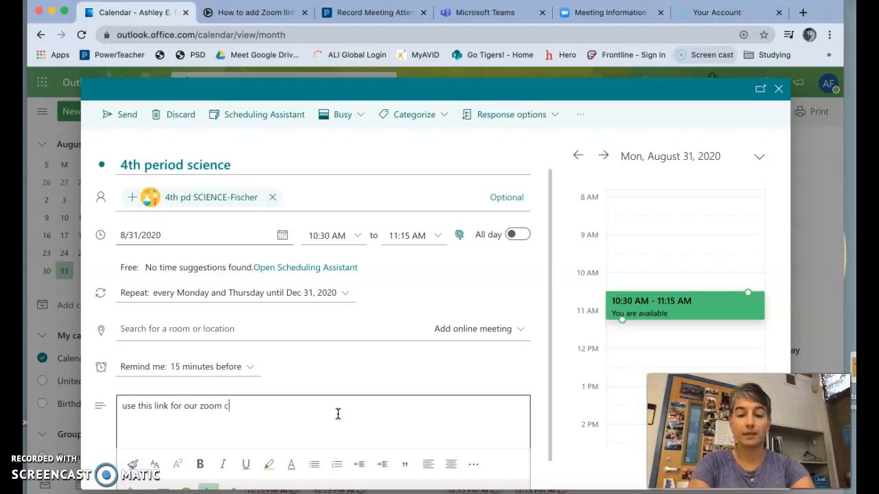
scroll(338, 414, down, 1)
click(342, 403)
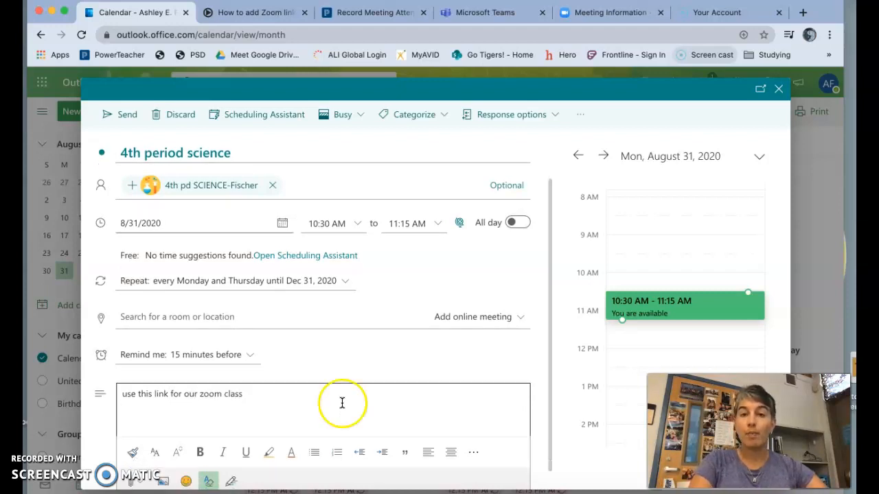
Copy the invite link from the Zoom meeting page and paste it below the description text of the Outlook event
click(605, 17)
click(747, 298)
drag(747, 298, 367, 300)
key(ctrl+c)
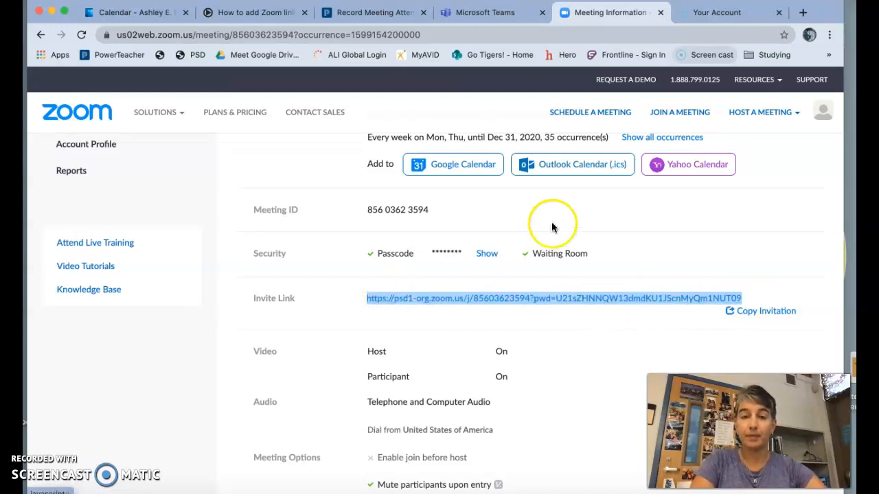
click(148, 17)
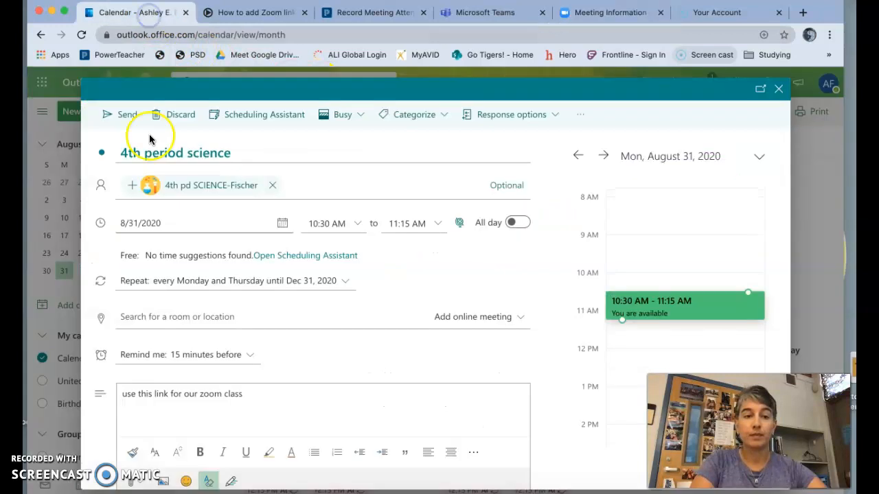
click(171, 389)
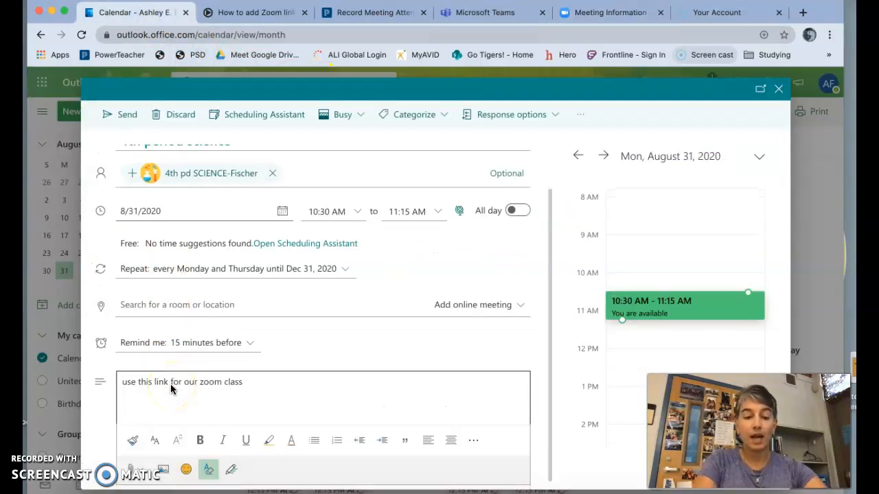
key(ctrl+v)
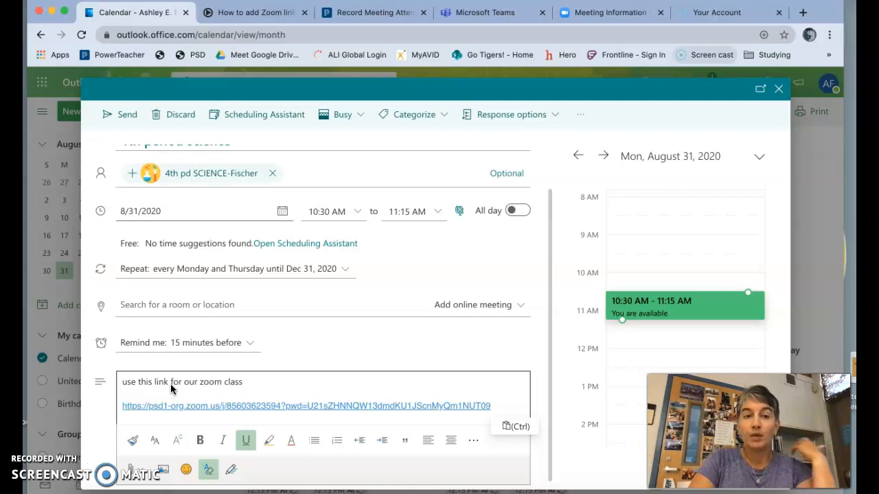
Review the completed 4th period science event and discard it without sending
scroll(167, 284, up, 2)
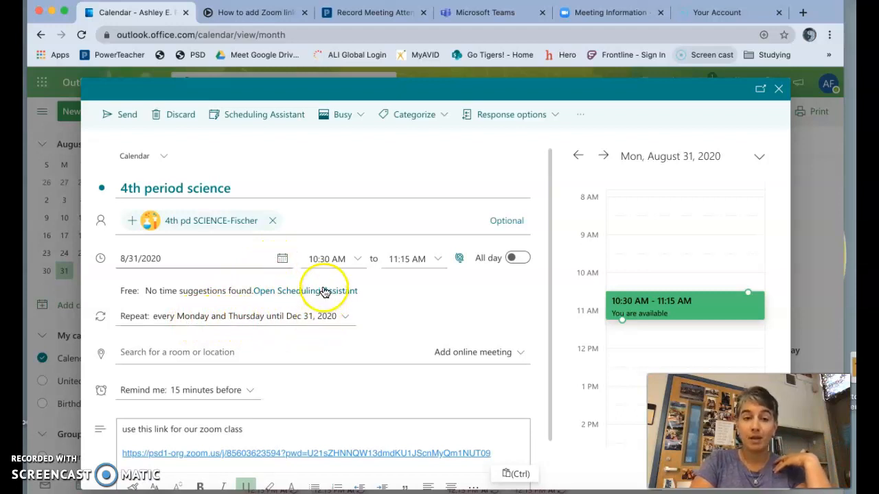
scroll(394, 293, down, 1)
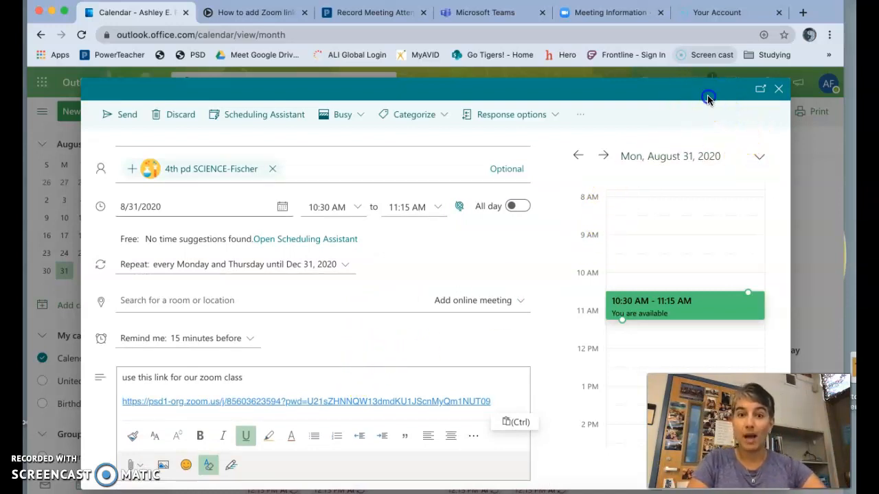
click(694, 73)
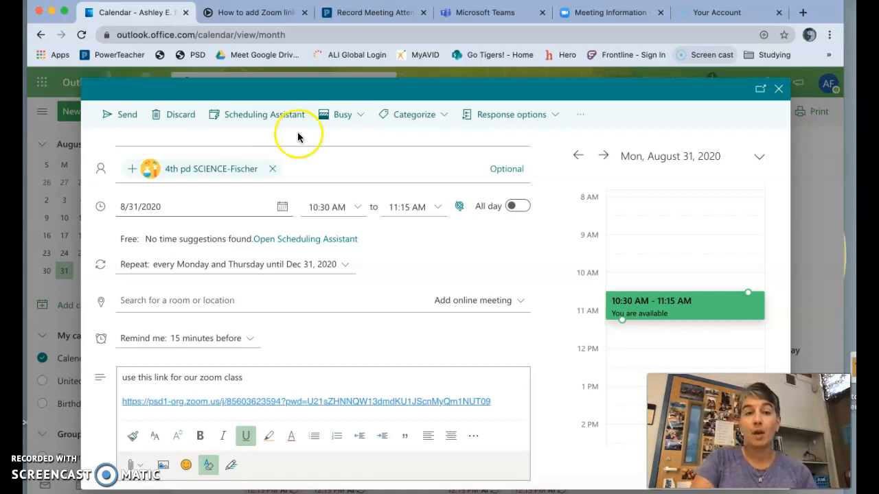
click(179, 120)
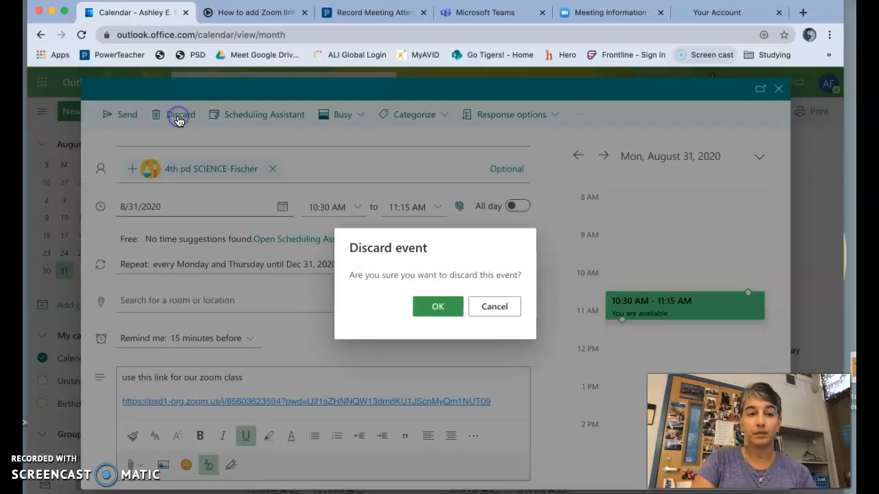
click(434, 305)
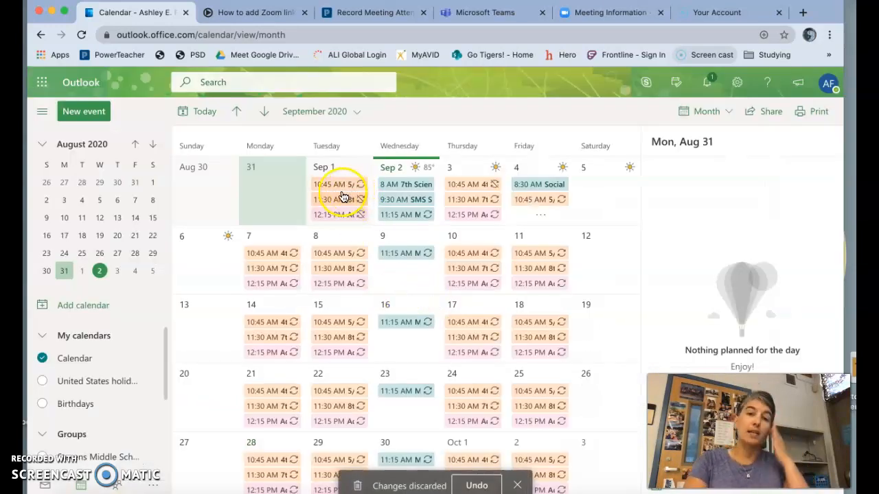
Open the 7th Period Science event on Thursday, September 3, examine its details and Zoom link, and close it
click(462, 173)
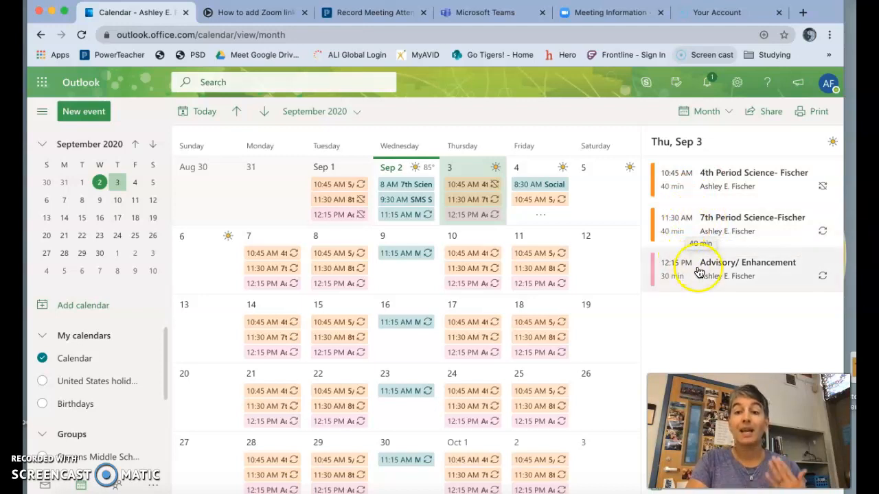
click(719, 228)
click(718, 229)
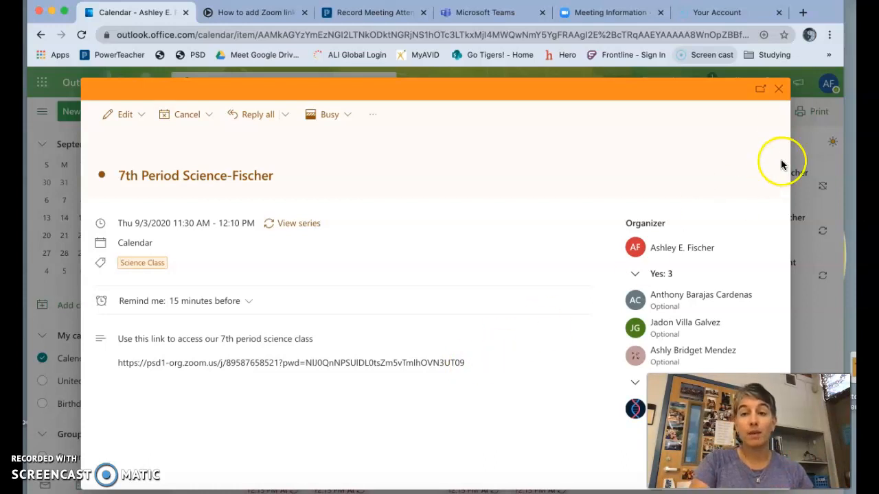
click(778, 92)
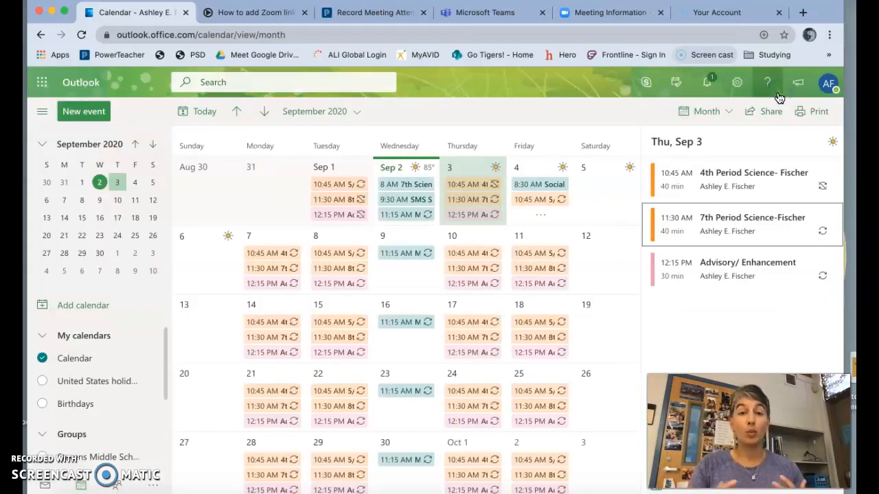